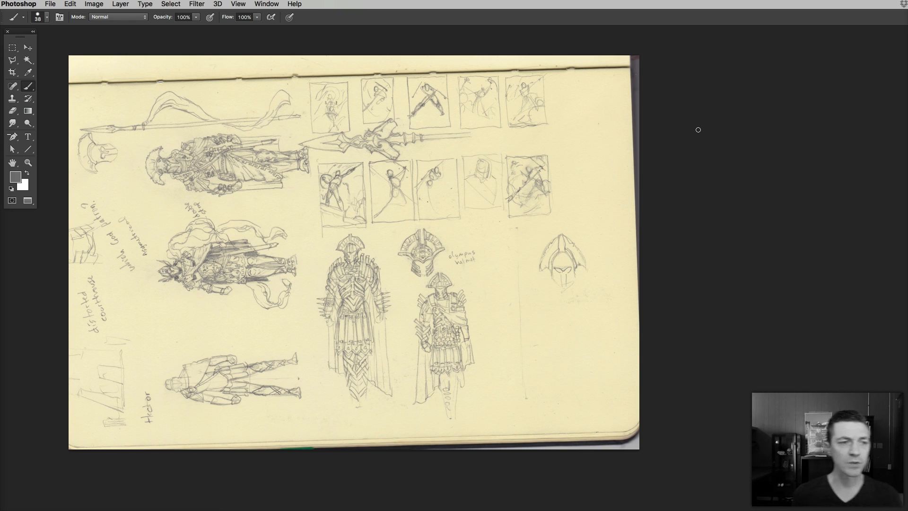
Measure the tilt of the sketchbook's binding line with the Ruler tool, spanning nearly the full page width.
click(28, 72)
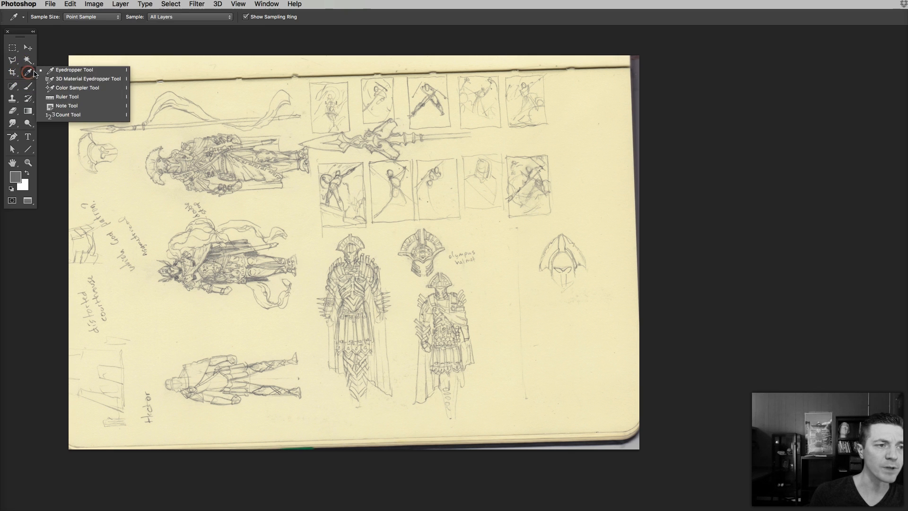
click(67, 97)
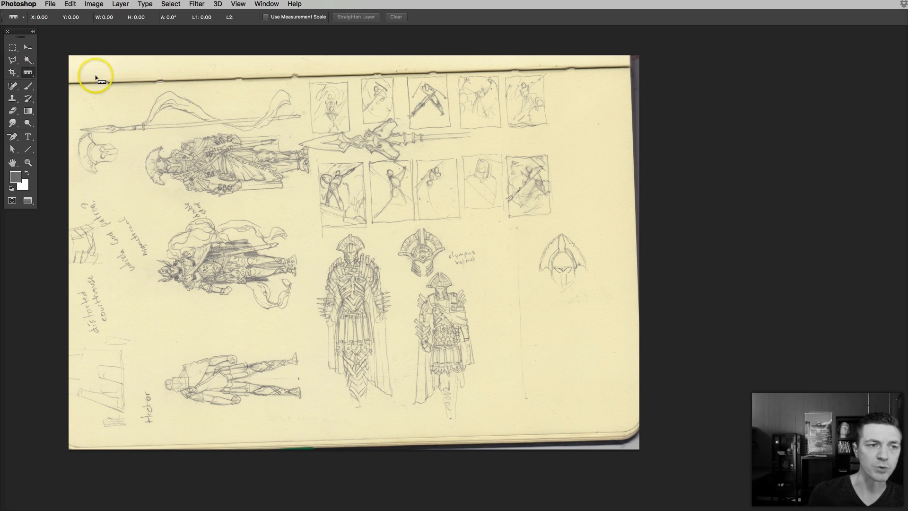
drag(75, 83, 618, 69)
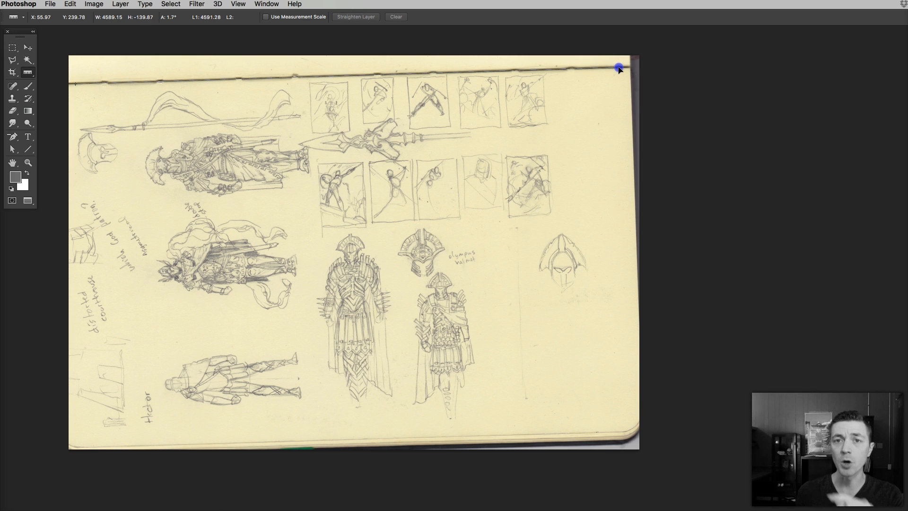
drag(619, 69, 619, 69)
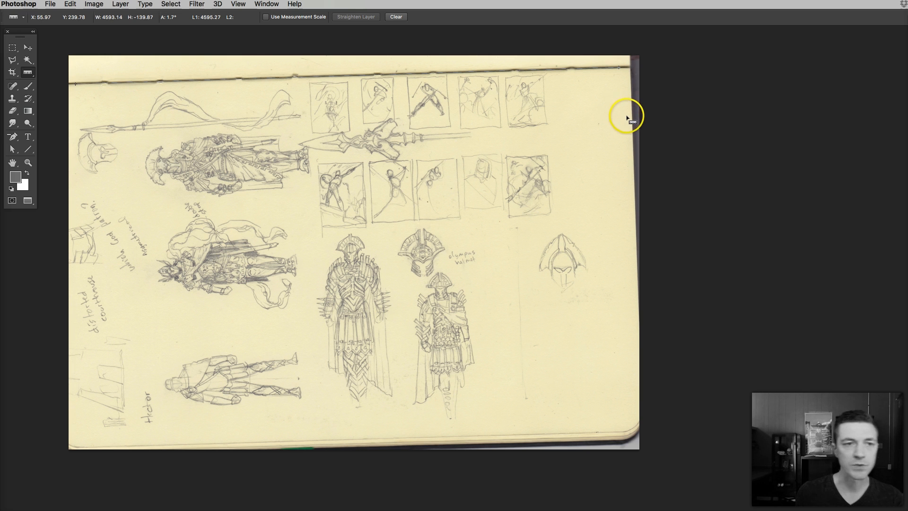
Straighten the scan by rotating the canvas 1.74° clockwise, using the angle taken from the ruler line.
click(97, 8)
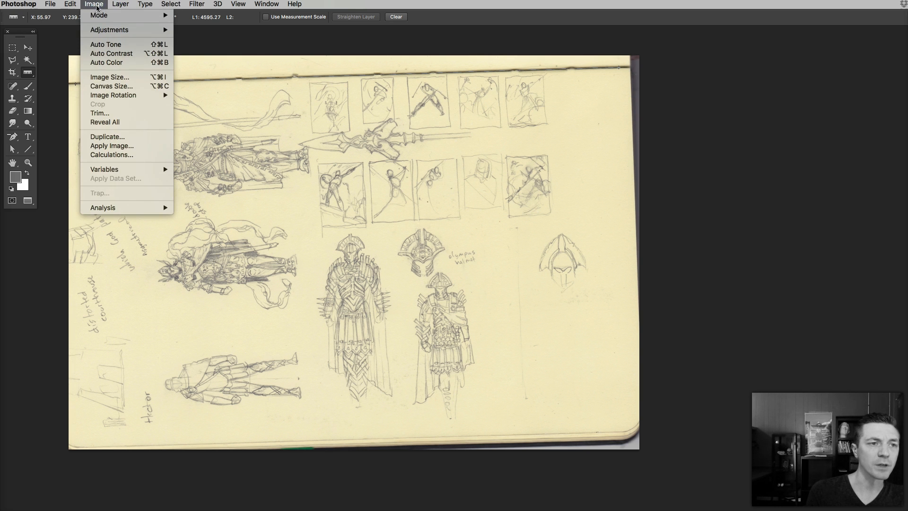
mouse_move(118, 95)
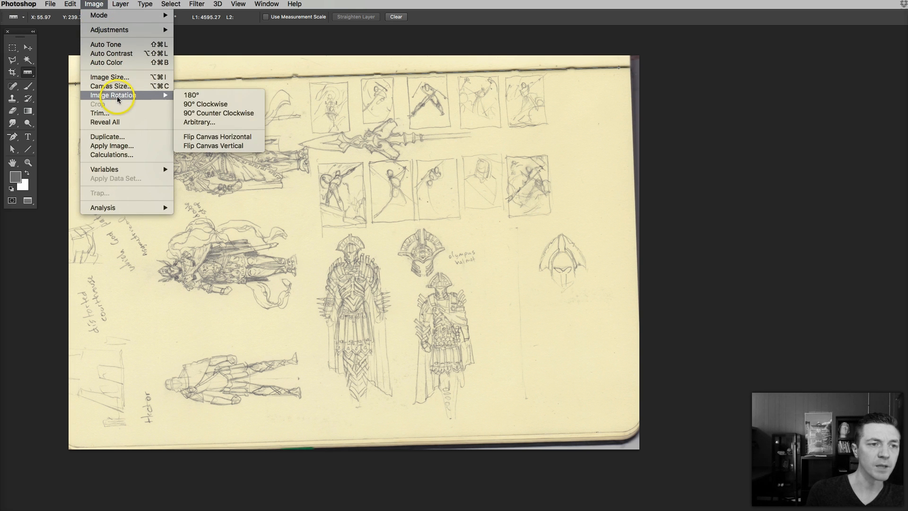
click(227, 121)
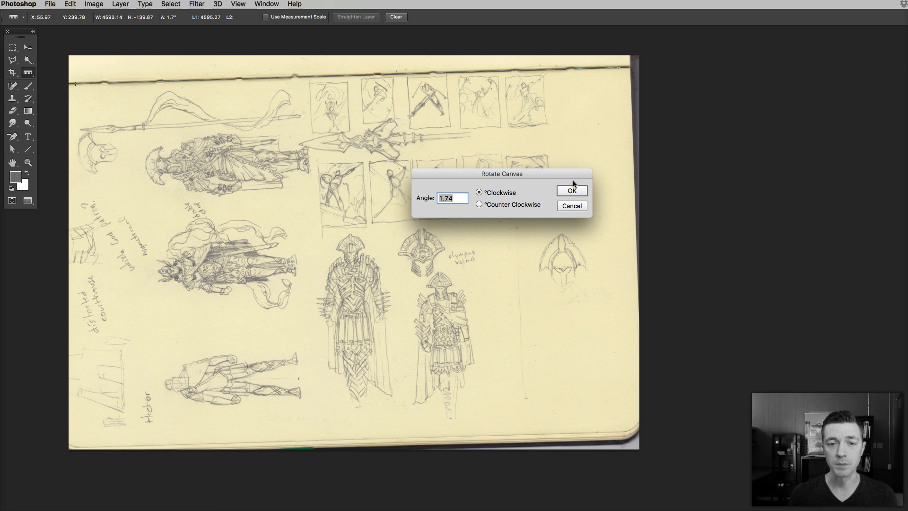
click(570, 189)
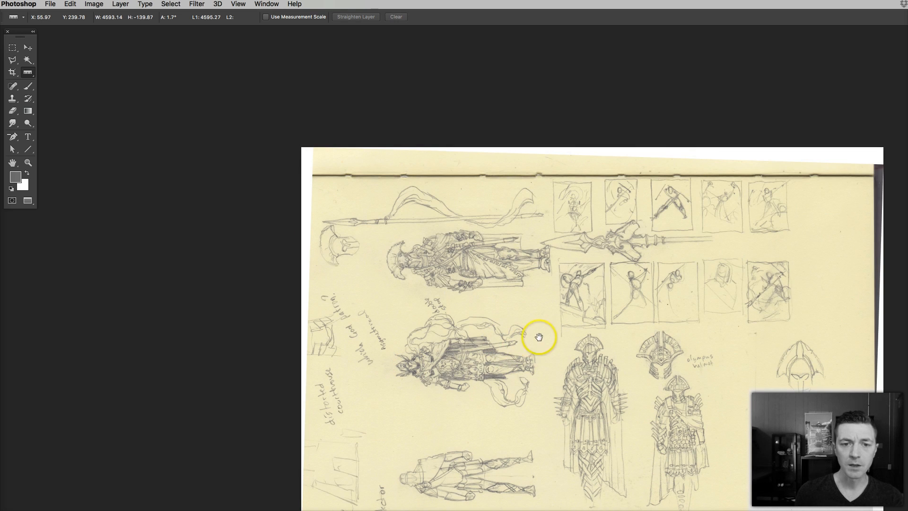
Overlay the grid on the rotated scan to check that the binding line is level, and hide it again.
drag(539, 337, 363, 228)
key(v)
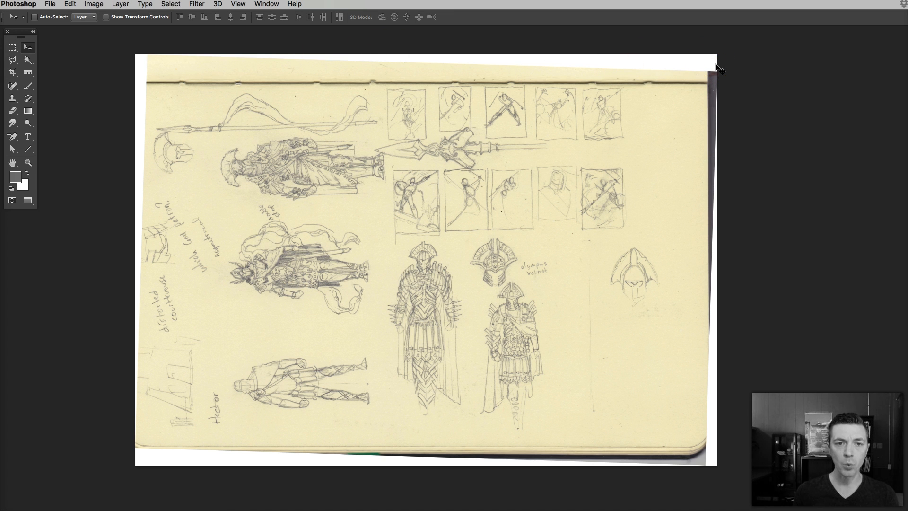
key(ctrl+apostrophe)
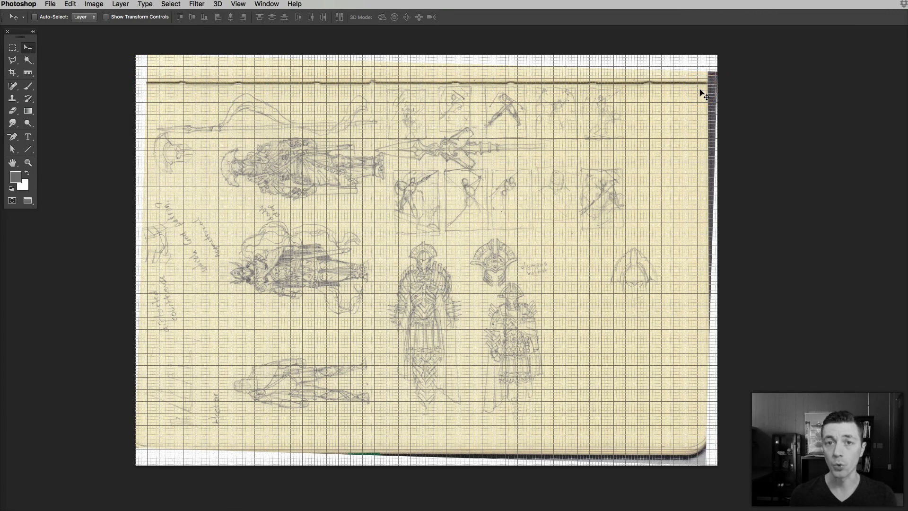
key(ctrl+apostrophe)
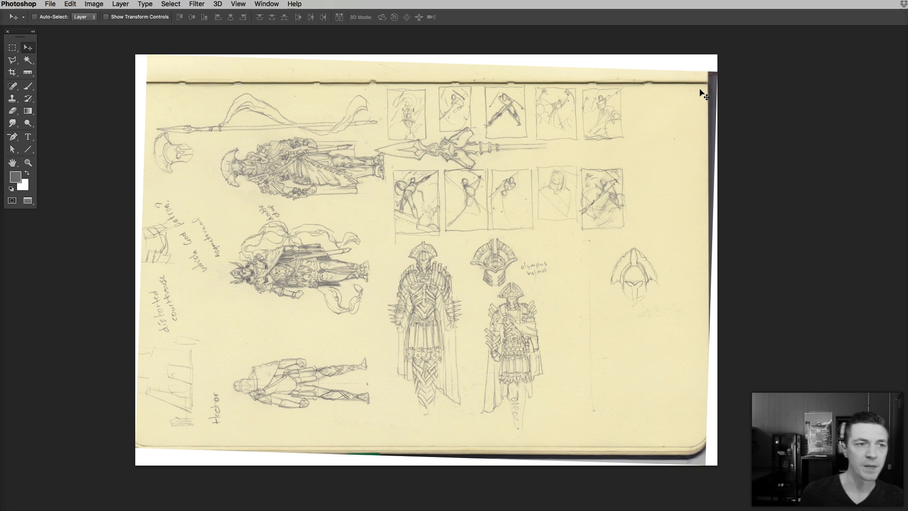
Open a Levels adjustment for the scan and try a highlight input level of 220 before restoring 255.
click(94, 4)
mouse_move(108, 32)
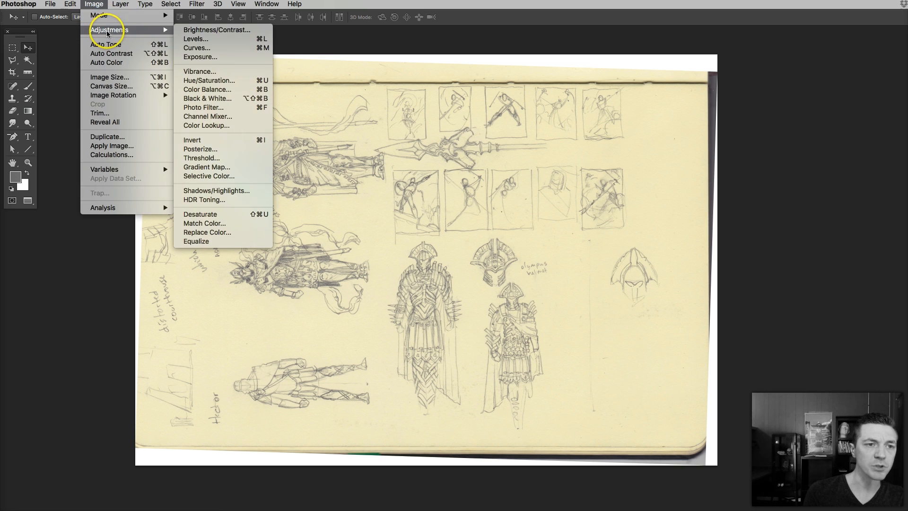
click(241, 39)
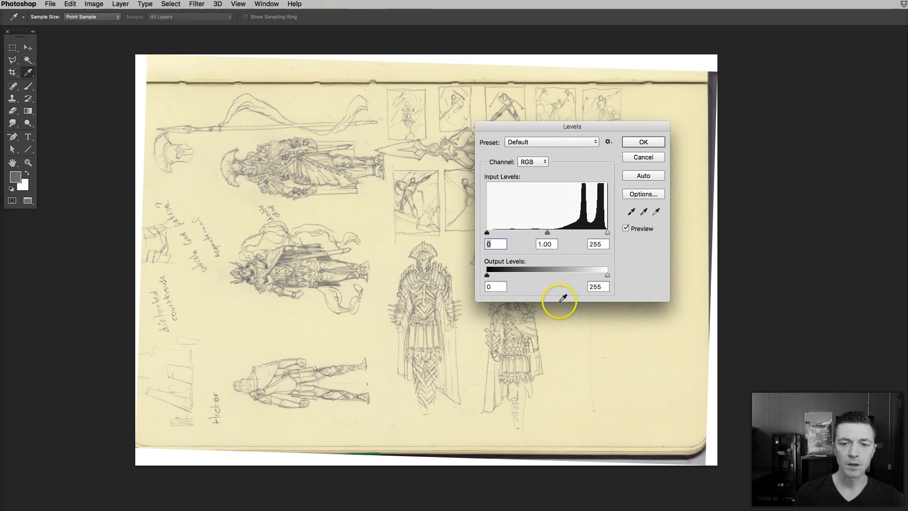
drag(570, 127, 654, 98)
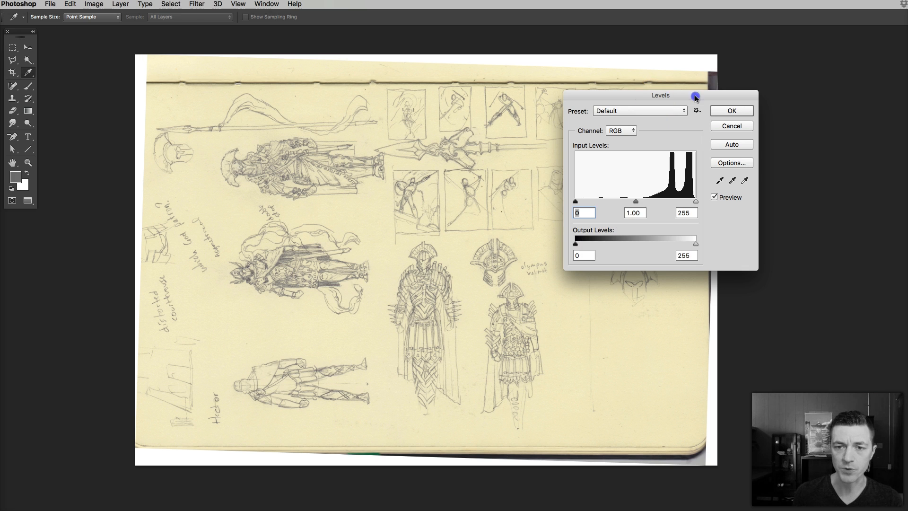
drag(695, 97, 766, 96)
drag(705, 100, 626, 102)
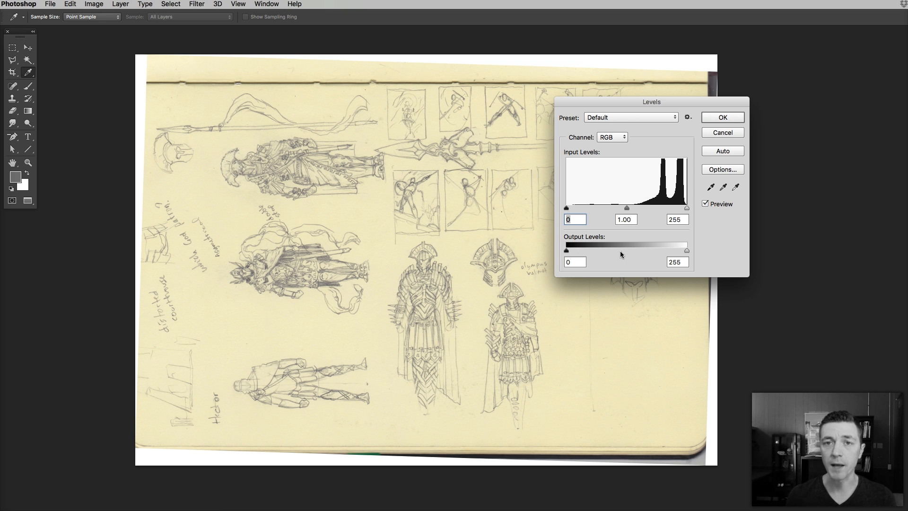
drag(686, 208, 672, 209)
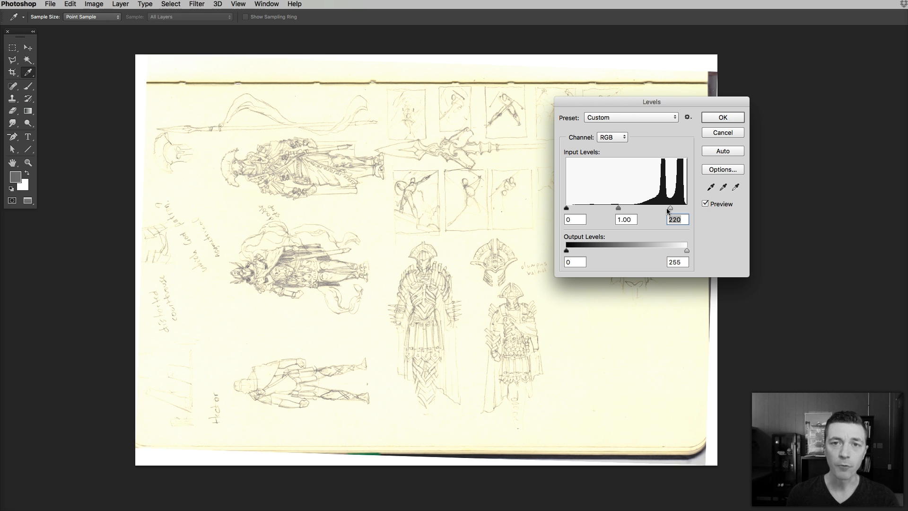
drag(671, 209, 699, 206)
Apply Levels with the white point sampled from the blank paper beside the central armored figure, and desaturate the scan.
click(734, 187)
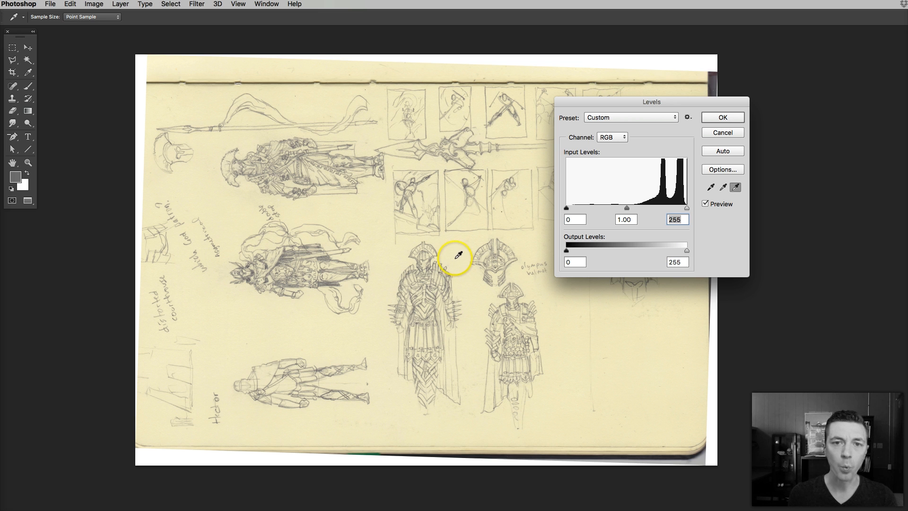
click(462, 270)
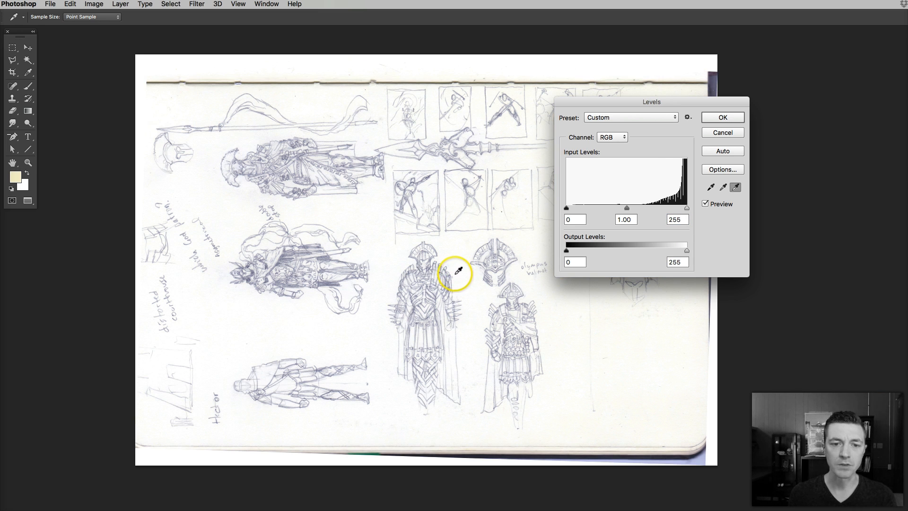
click(706, 119)
key(v)
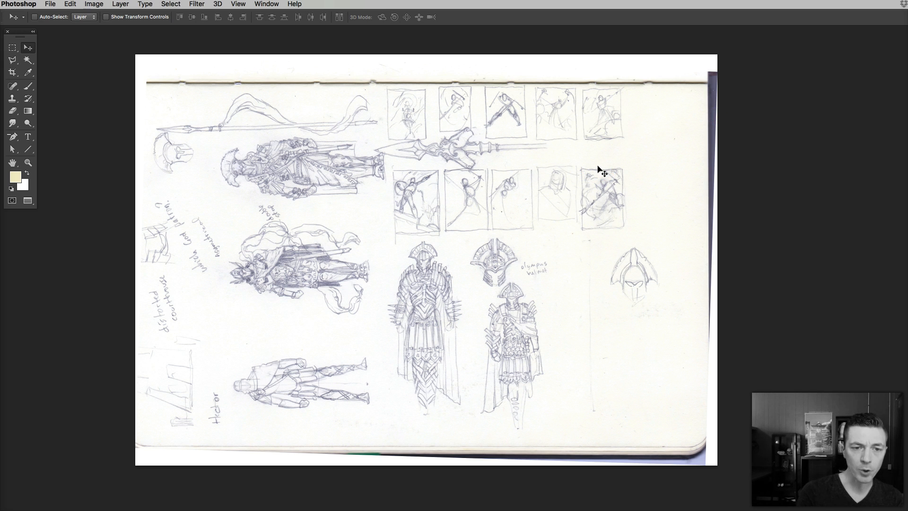
key(super+shift+l)
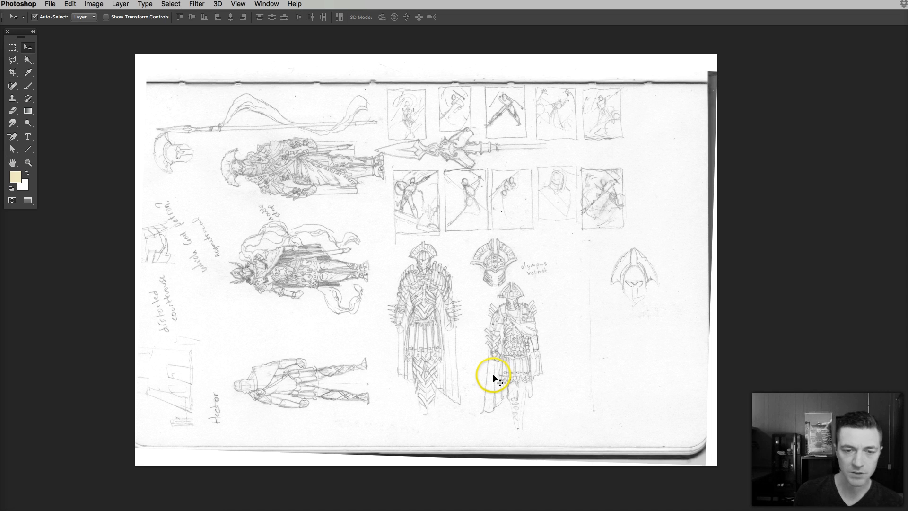
Apply a second Levels adjustment with its white point sampled from the gray blank paper beside the smaller caped warrior.
key(super+plus)
drag(393, 314, 421, 279)
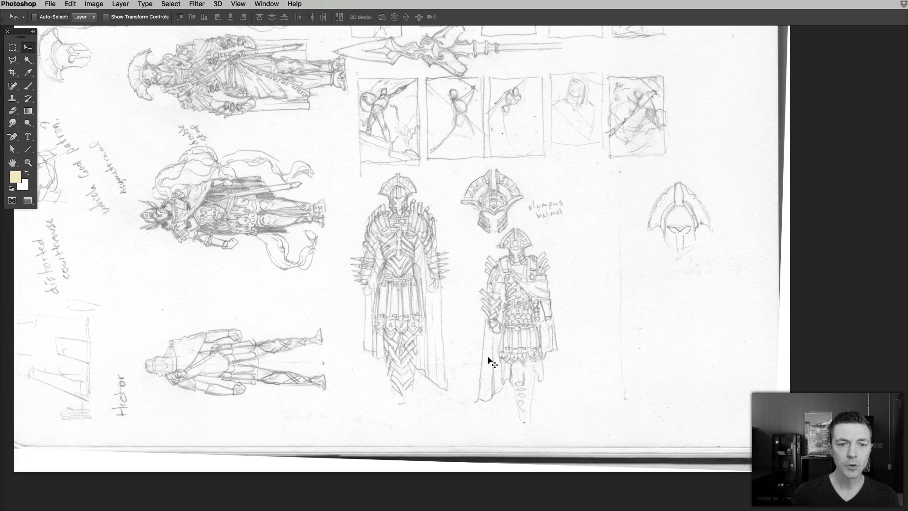
key(super+l)
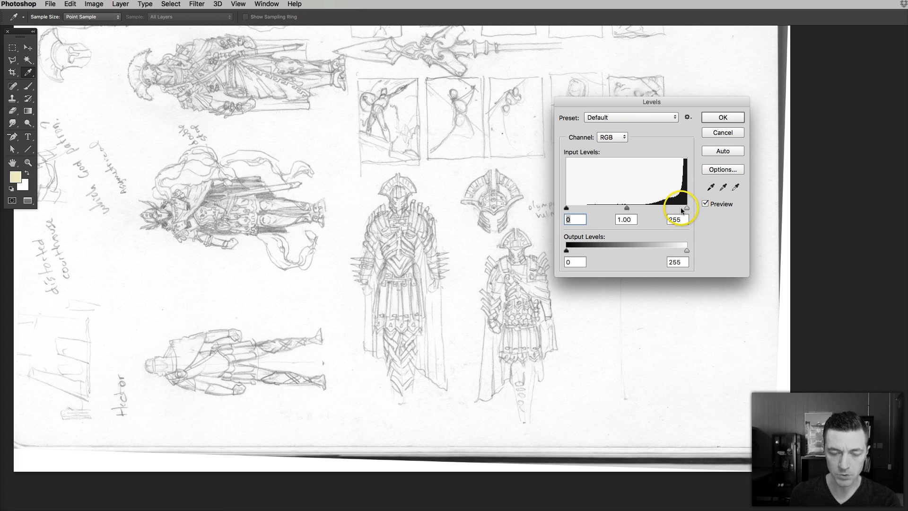
key(super+equal)
key(super+equal)
key(super+equal)
drag(470, 271, 292, 296)
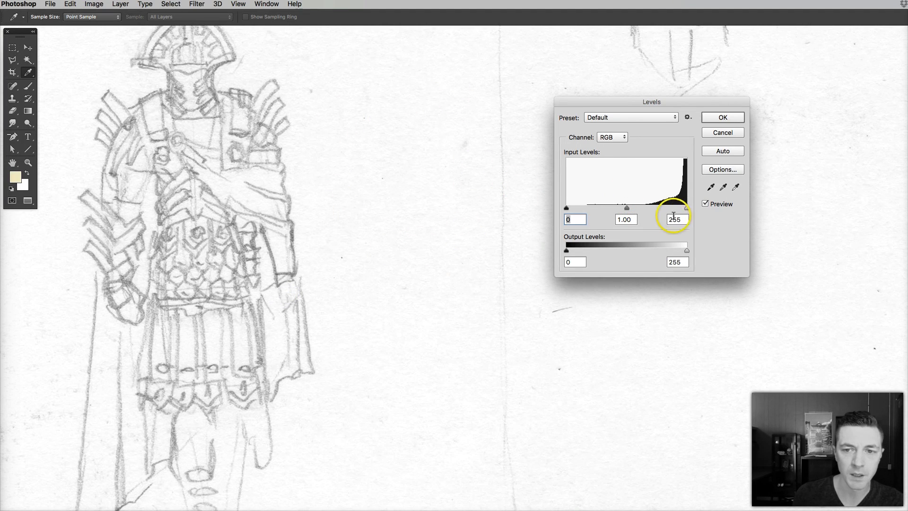
click(736, 187)
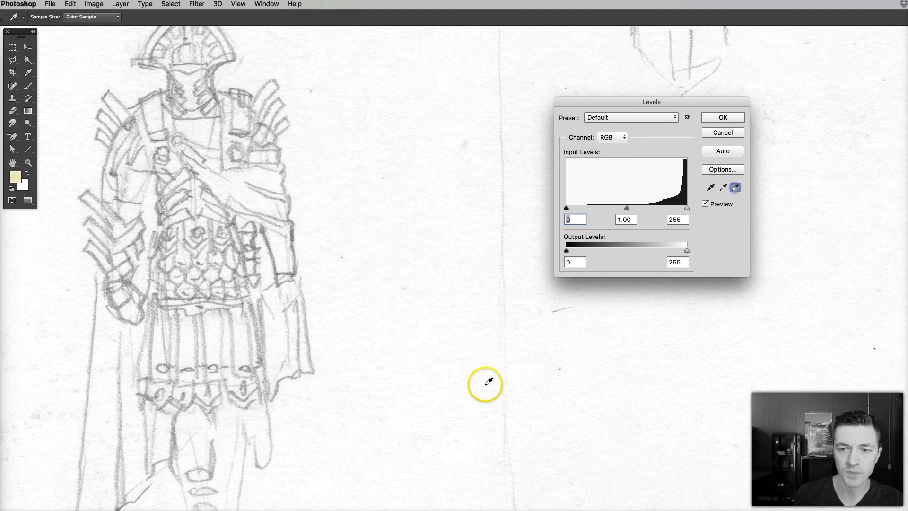
click(416, 183)
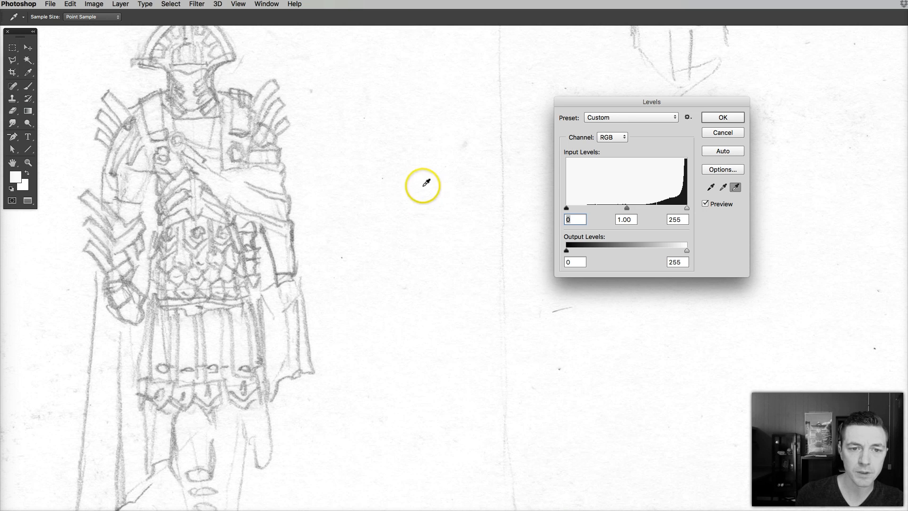
click(723, 118)
key(v)
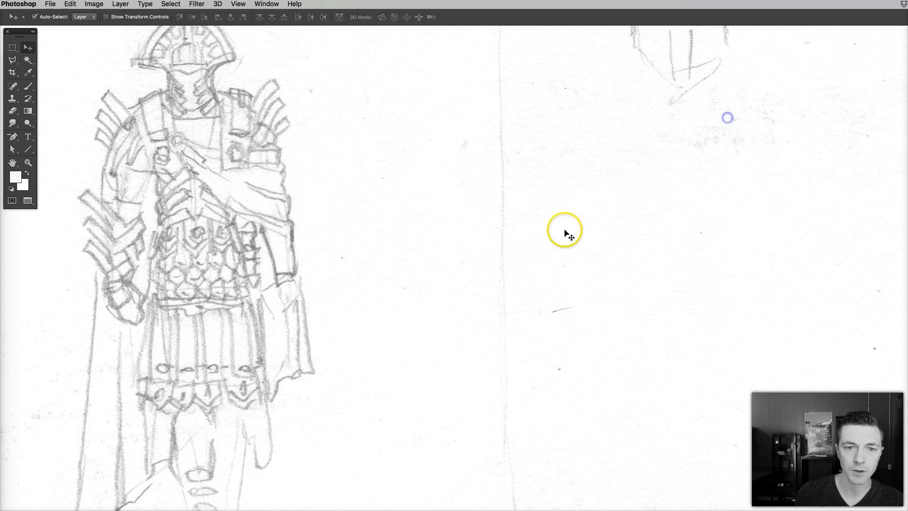
Open another Levels adjustment on the scan and raise the shadow input level to 47 to darken the pencil lines.
key(super+minus)
super+click(450, 361)
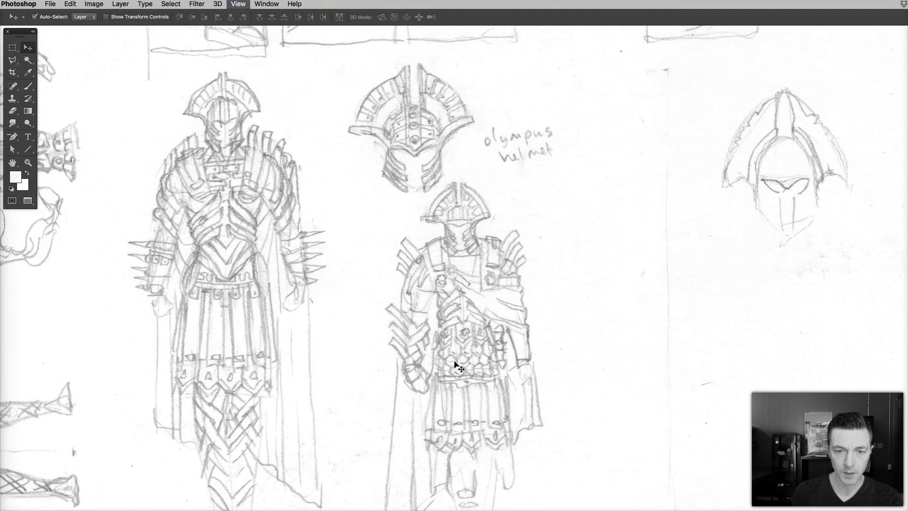
key(super+minus)
drag(599, 339, 585, 280)
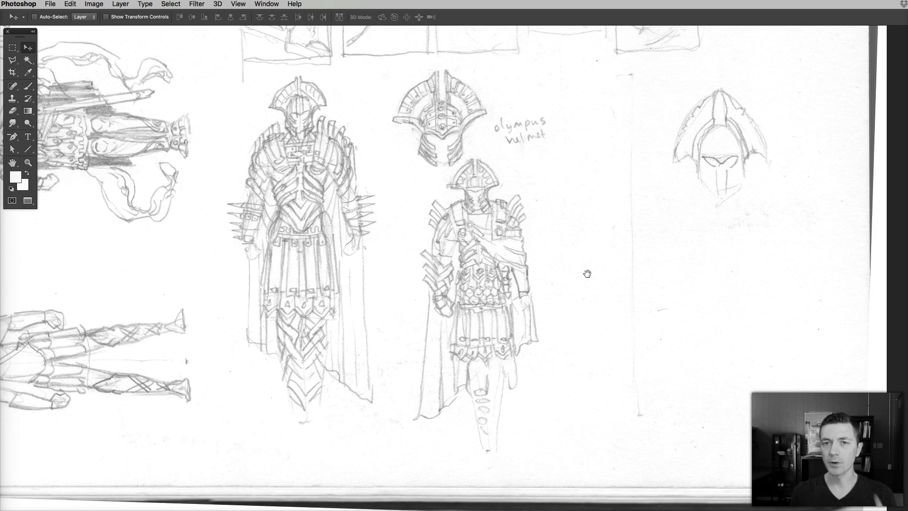
key(super+l)
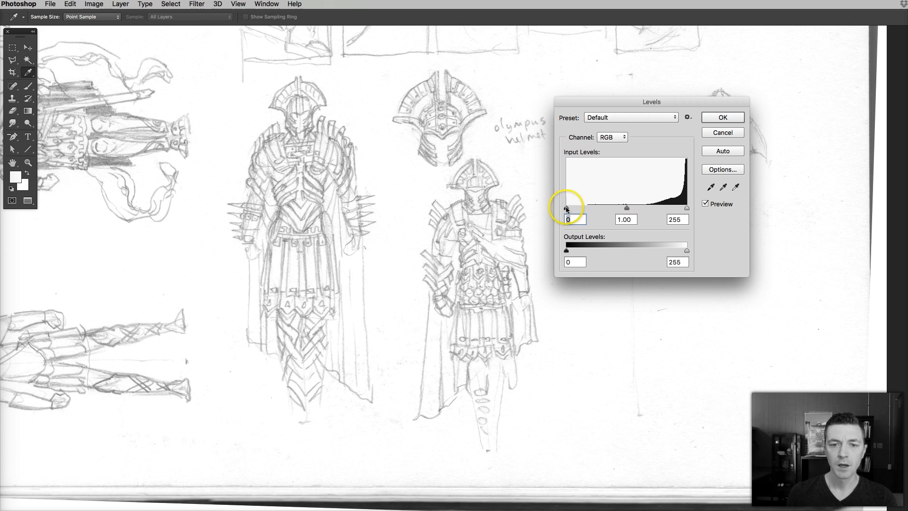
drag(566, 208, 588, 208)
click(567, 250)
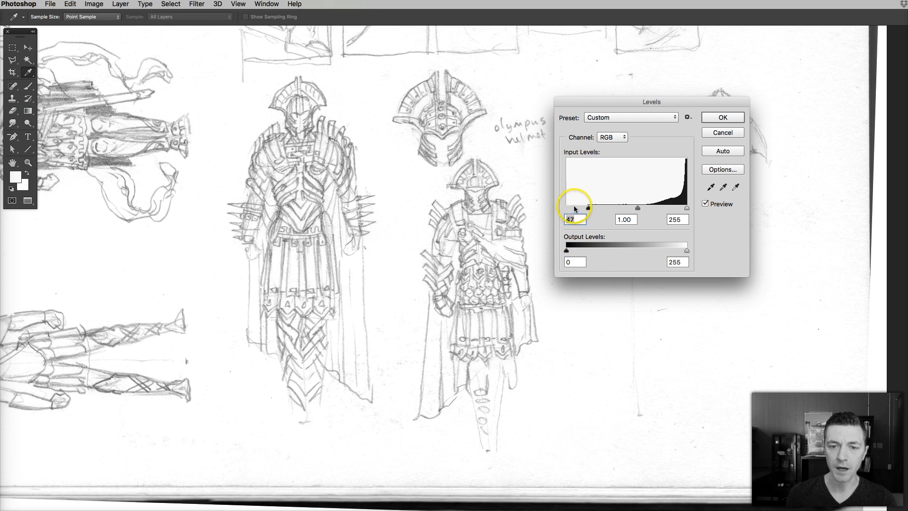
Try a shadow input level of 125, reset it to 0, and test midtone levels of 0.76 and 1.05.
drag(588, 208, 624, 210)
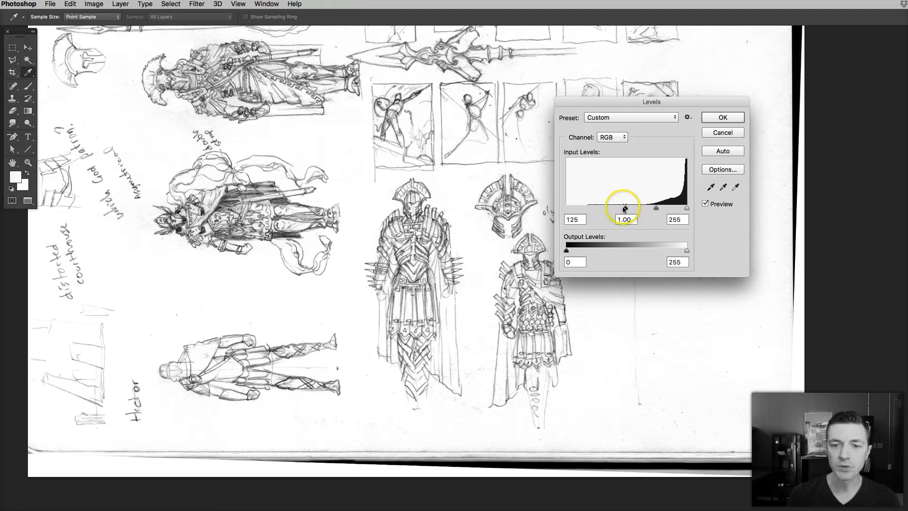
drag(624, 208, 563, 208)
mouse_move(627, 210)
mouse_down()
mouse_move(644, 208)
mouse_move(608, 208)
mouse_move(640, 208)
mouse_up()
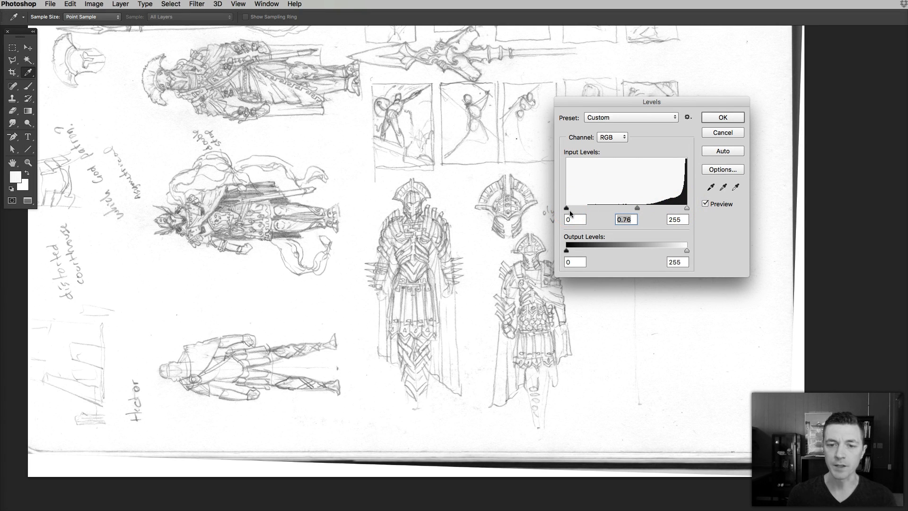
drag(636, 208, 624, 211)
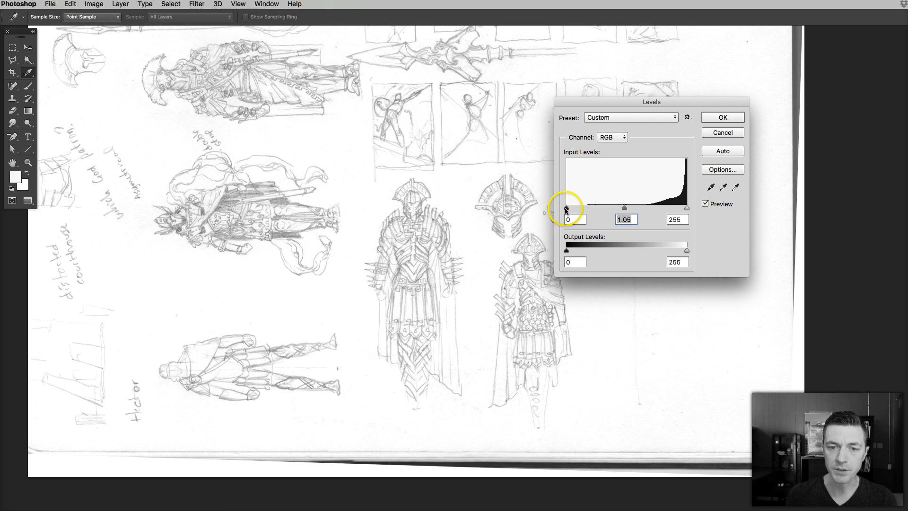
Darken the pencil lines by applying Levels to the scan with input levels of 47, 0.76 and 251.
drag(566, 208, 647, 211)
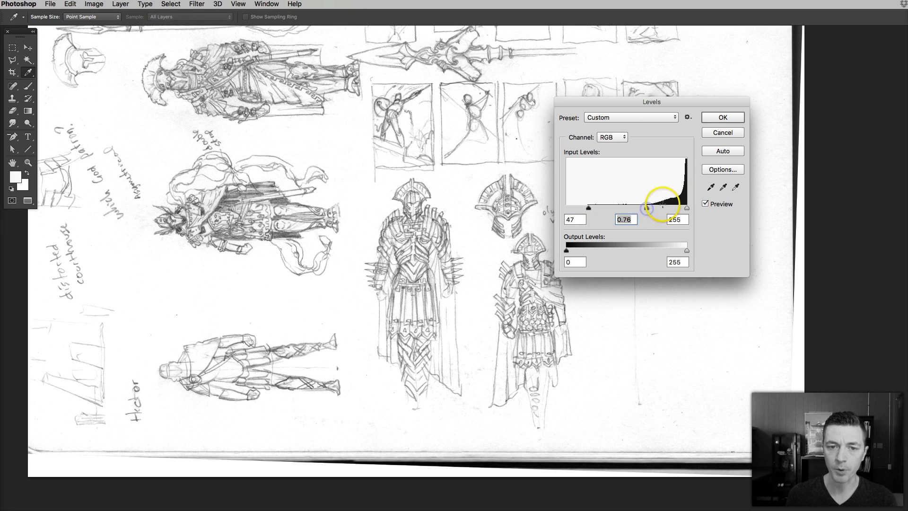
drag(687, 209, 685, 209)
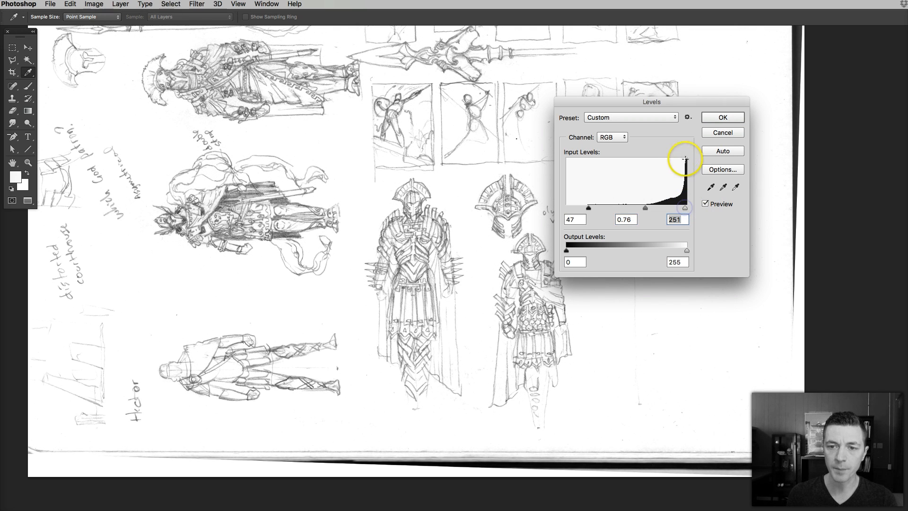
click(723, 117)
key(super+0)
key(super+plus)
mouse_move(438, 280)
mouse_down()
mouse_move(280, 178)
mouse_move(458, 294)
mouse_up()
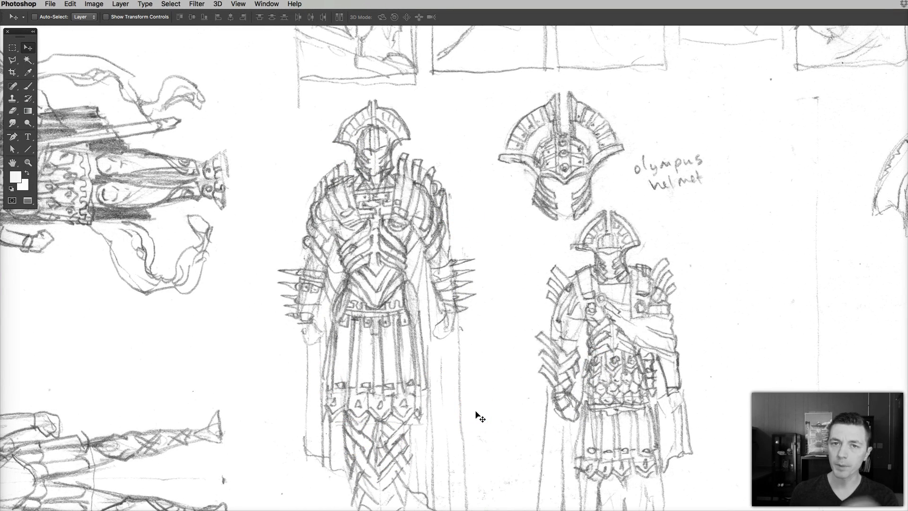
key(super+minus)
drag(599, 361, 498, 300)
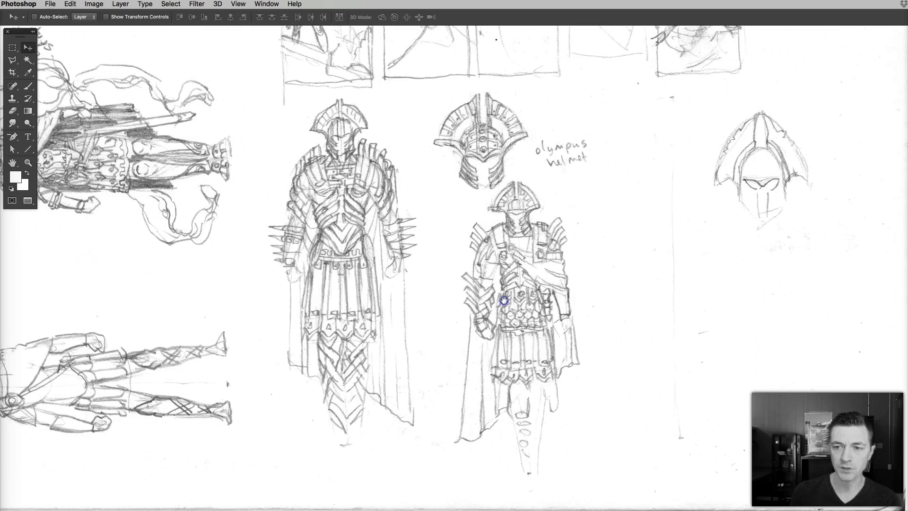
Show the sample squares beside the smaller caped warrior and gray the scan by applying Levels with a white output level of 214.
key(super+z)
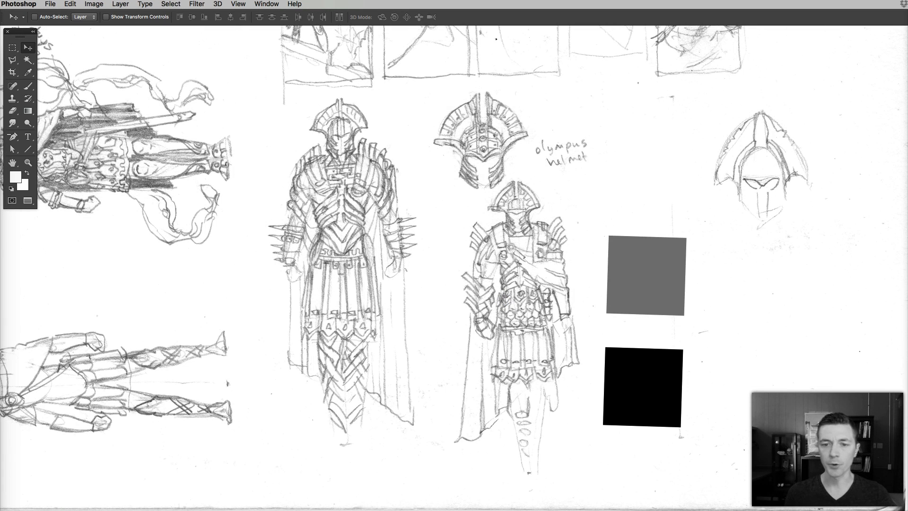
drag(622, 245, 457, 249)
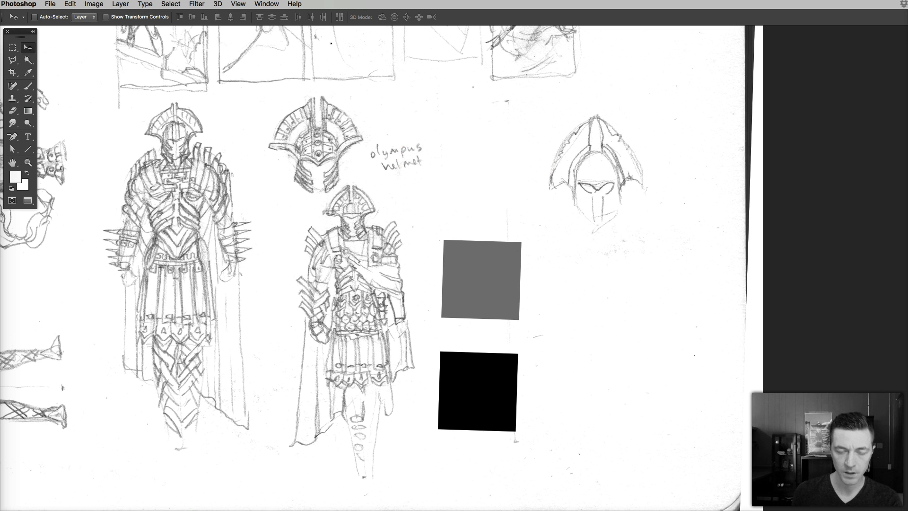
key(super+l)
drag(685, 249, 667, 250)
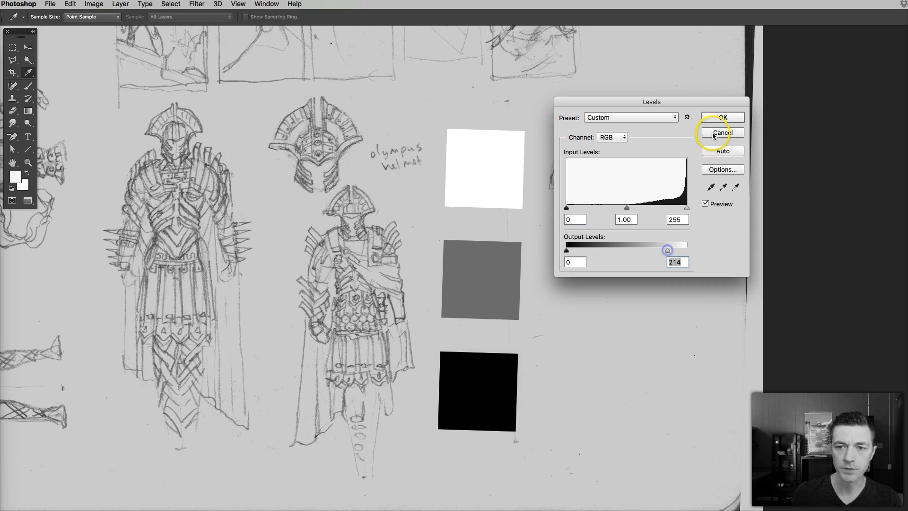
click(722, 117)
key(v)
scroll(541, 274, right, 5)
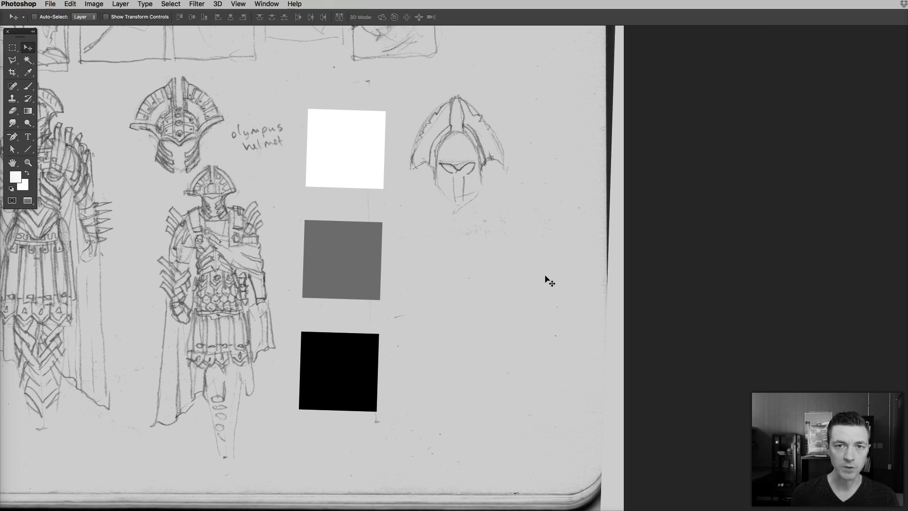
Open Levels on the sample squares, try a highlight input level of 220, restore it to 255, and set the midtone to 1.02.
key(super+l)
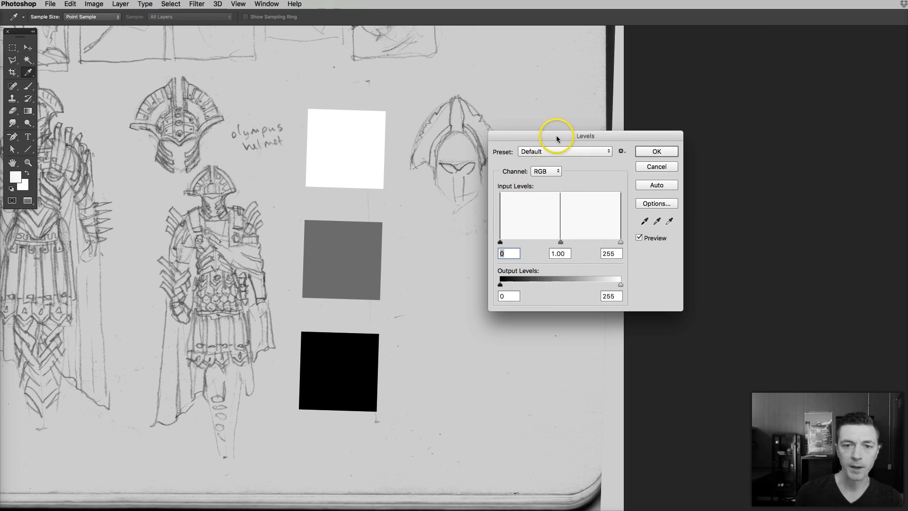
drag(552, 128, 519, 119)
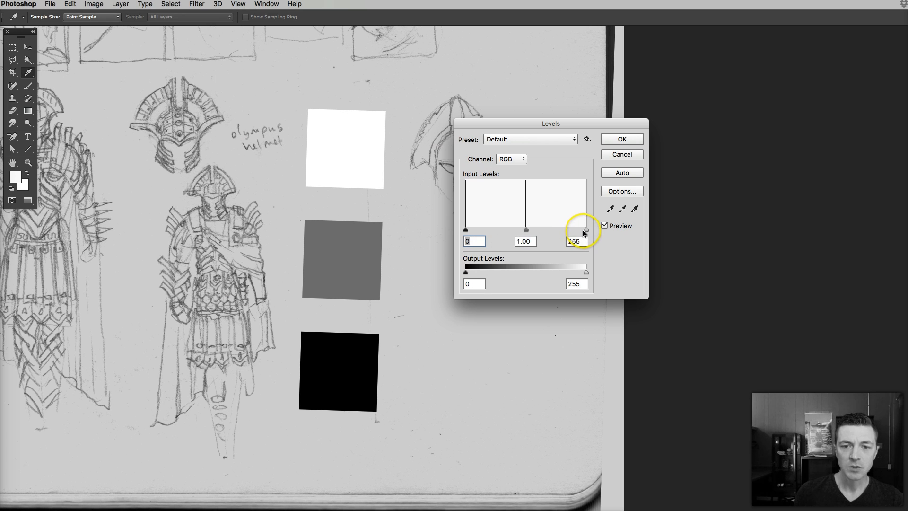
mouse_move(583, 231)
mouse_down()
mouse_move(537, 230)
mouse_move(570, 230)
mouse_up()
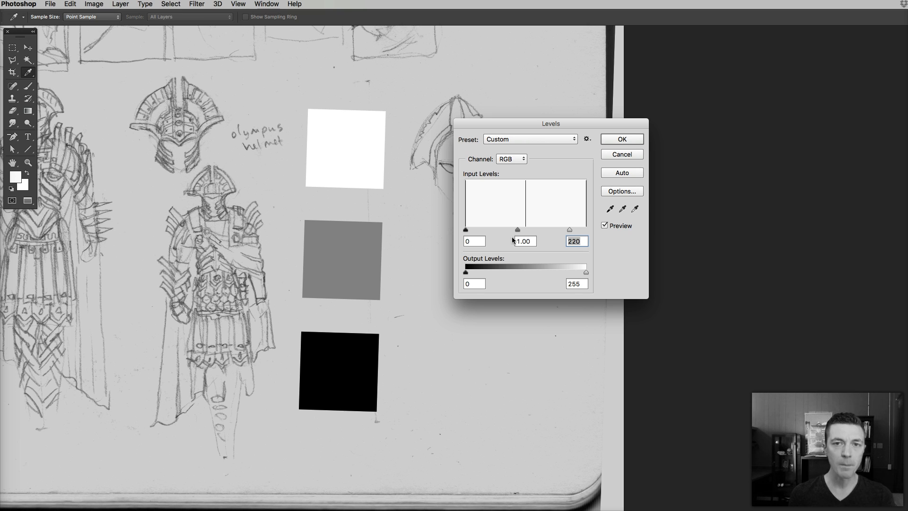
click(564, 216)
drag(569, 230, 609, 231)
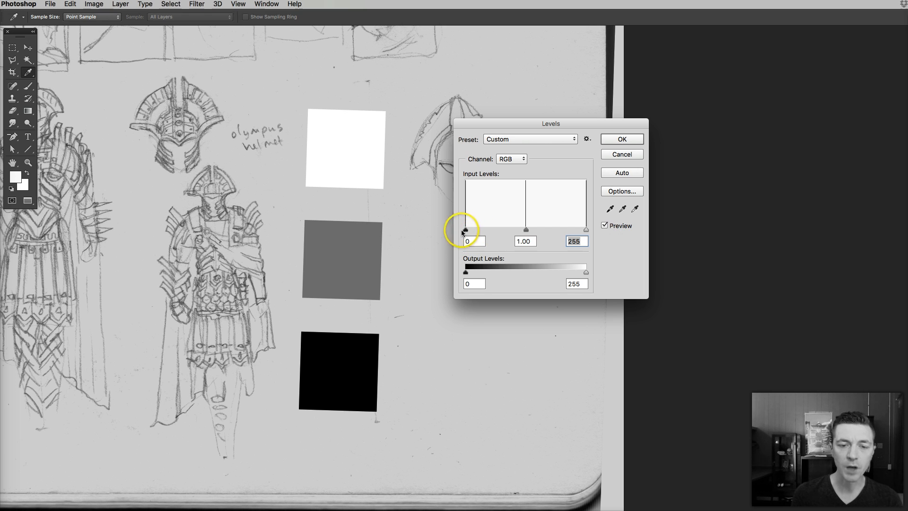
mouse_move(463, 231)
mouse_down()
mouse_move(510, 231)
mouse_move(463, 231)
mouse_up()
mouse_move(526, 231)
mouse_down()
mouse_move(554, 232)
mouse_move(499, 230)
mouse_move(539, 231)
mouse_move(525, 231)
mouse_up()
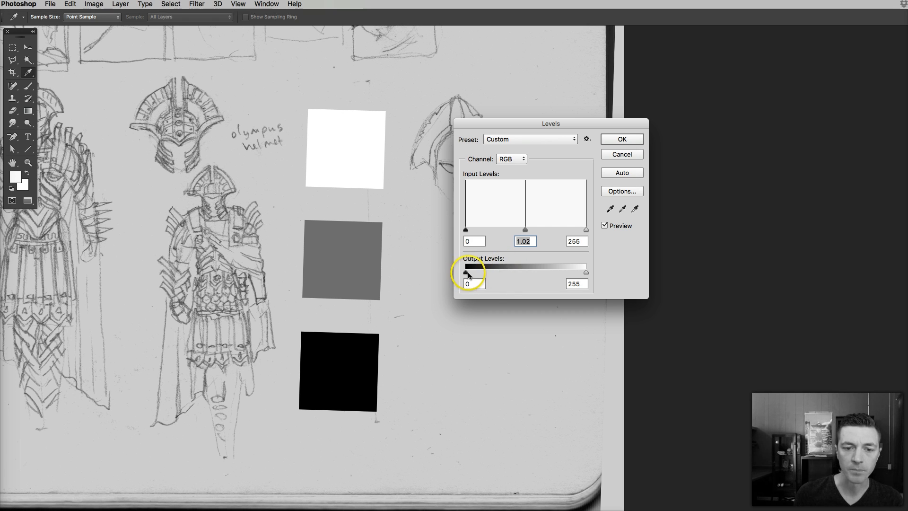
Try a black output level of 191 on the sample squares, and restore the output levels to 0 and 255.
drag(467, 272, 555, 276)
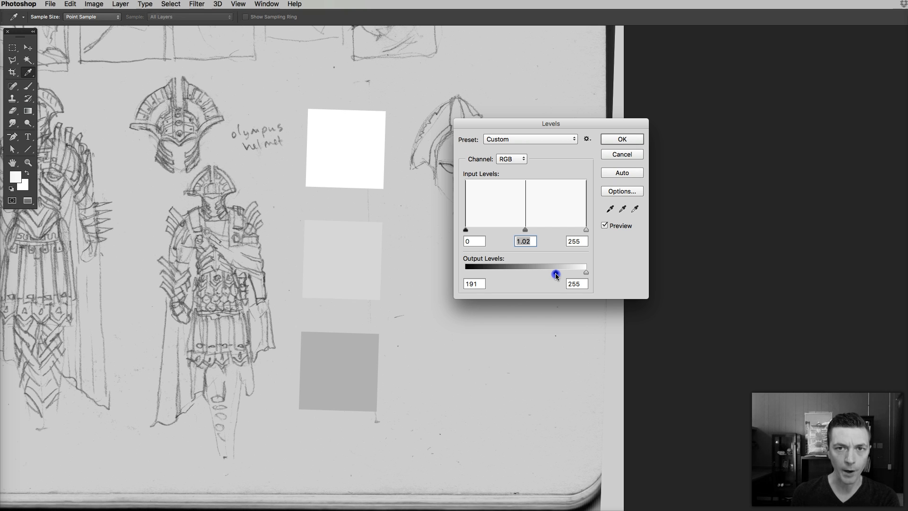
drag(555, 275, 465, 271)
mouse_move(585, 273)
mouse_down()
mouse_move(567, 273)
mouse_move(587, 273)
mouse_up()
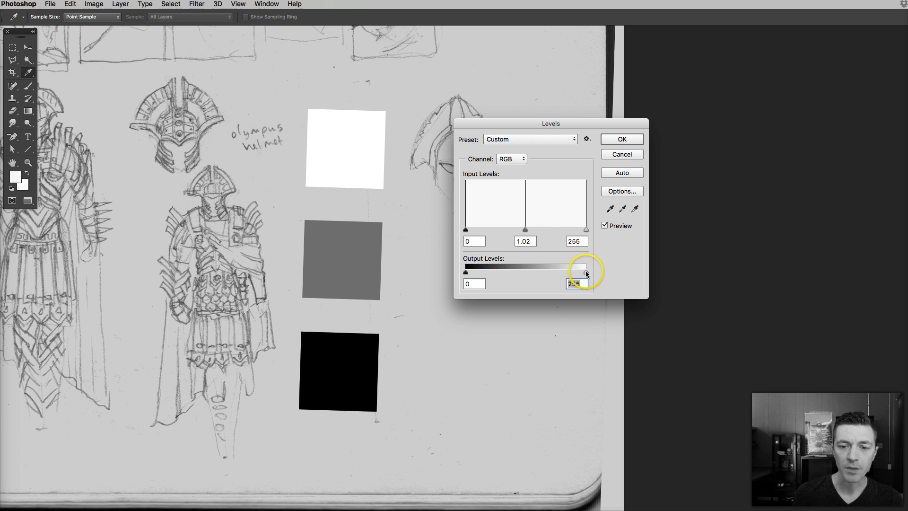
mouse_move(585, 271)
mouse_down()
mouse_move(551, 271)
mouse_move(596, 273)
mouse_up()
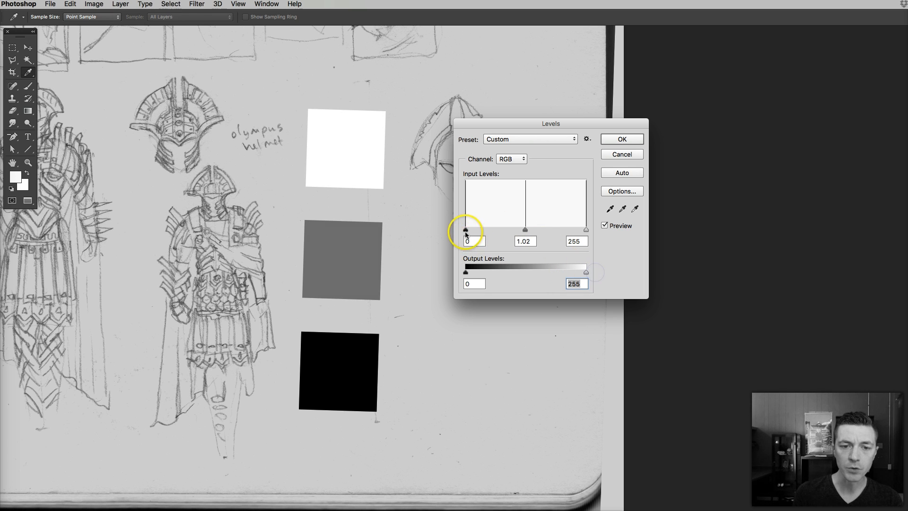
mouse_move(465, 230)
mouse_down()
mouse_move(482, 228)
mouse_move(465, 228)
mouse_up()
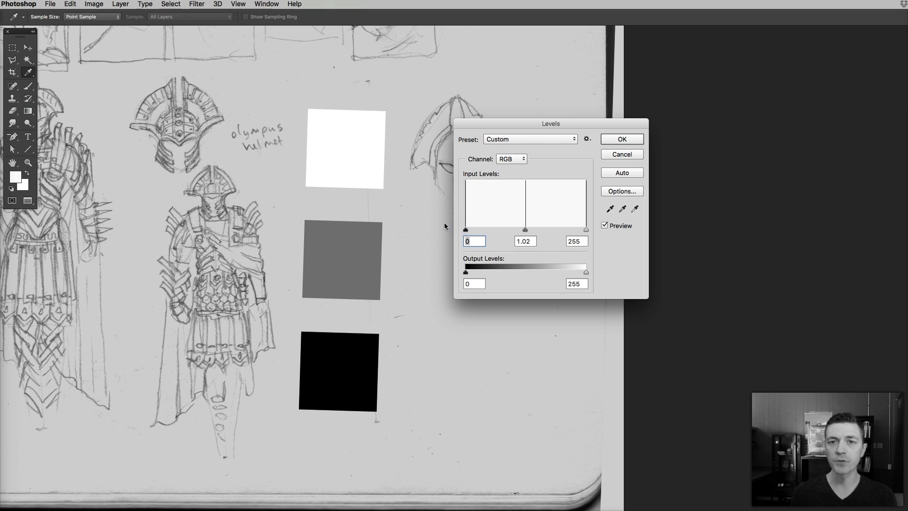